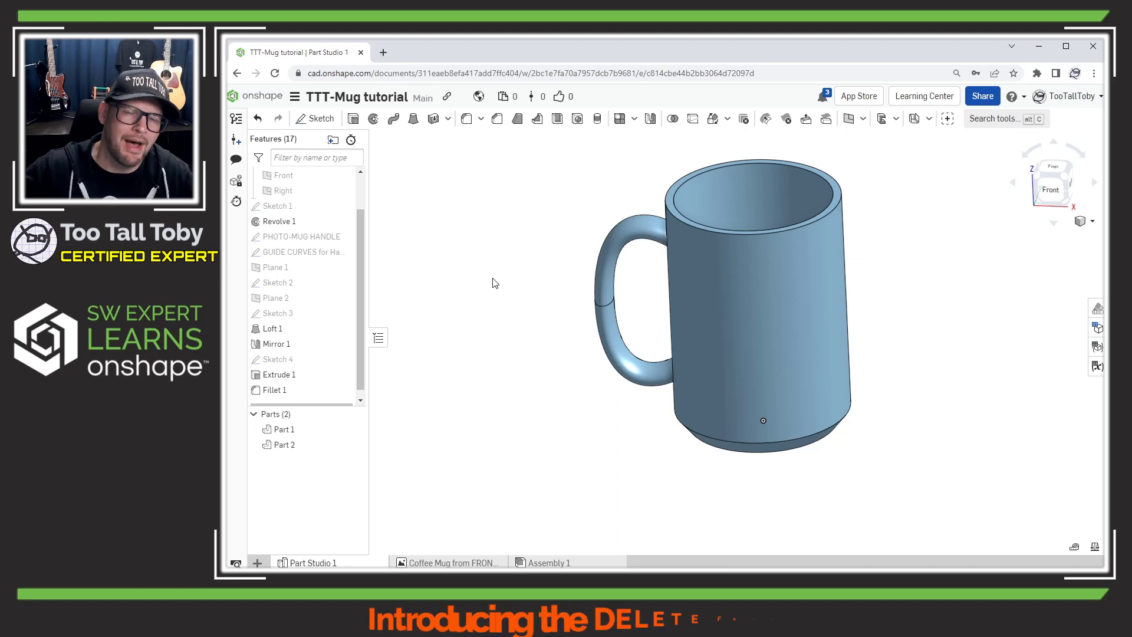
- Examine the handle ends that protrude through the inner wall of the mug
{"action": "right_click_drag", "start_coordinate": [784, 234], "coordinate": [794, 299]}
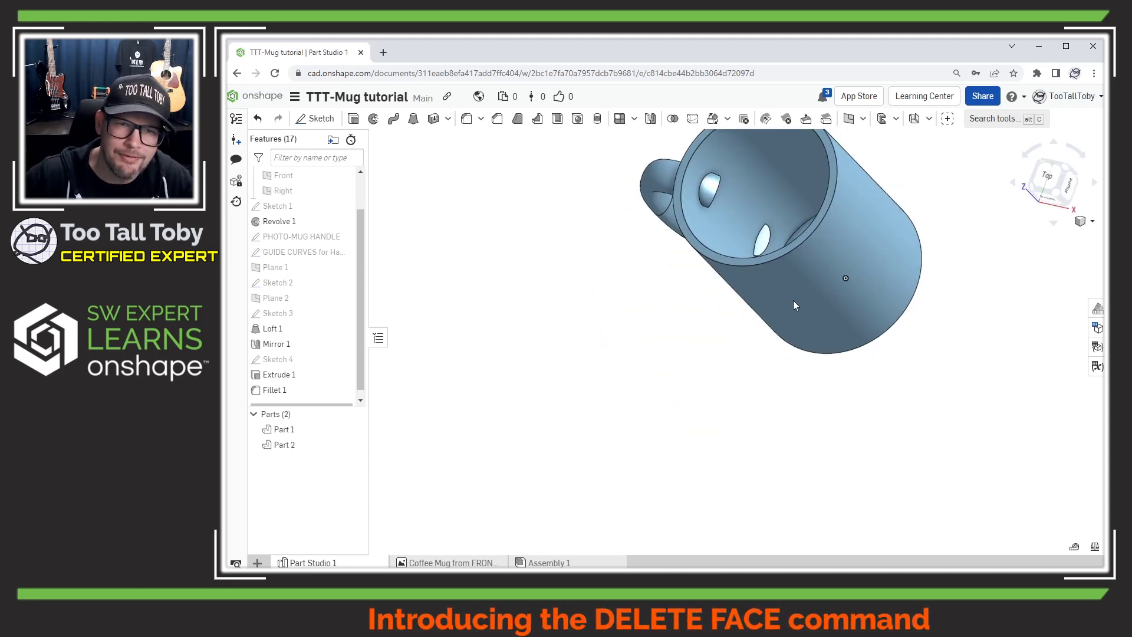
{"action": "right_click_drag", "start_coordinate": [783, 243], "coordinate": [784, 330]}
{"action": "scroll", "coordinate": [724, 280], "scroll_direction": "up", "scroll_amount": 3}
{"action": "scroll", "coordinate": [724, 280], "scroll_direction": "up", "scroll_amount": 2}
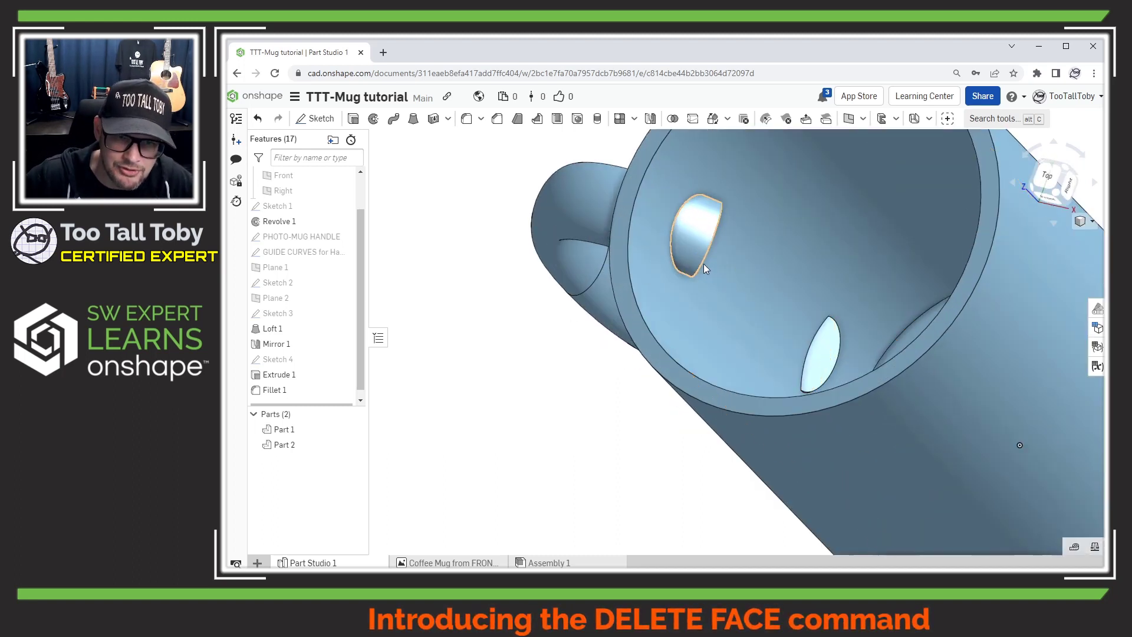
{"action": "right_click_drag", "start_coordinate": [703, 263], "coordinate": [683, 265]}
{"action": "key", "text": "shift+1"}
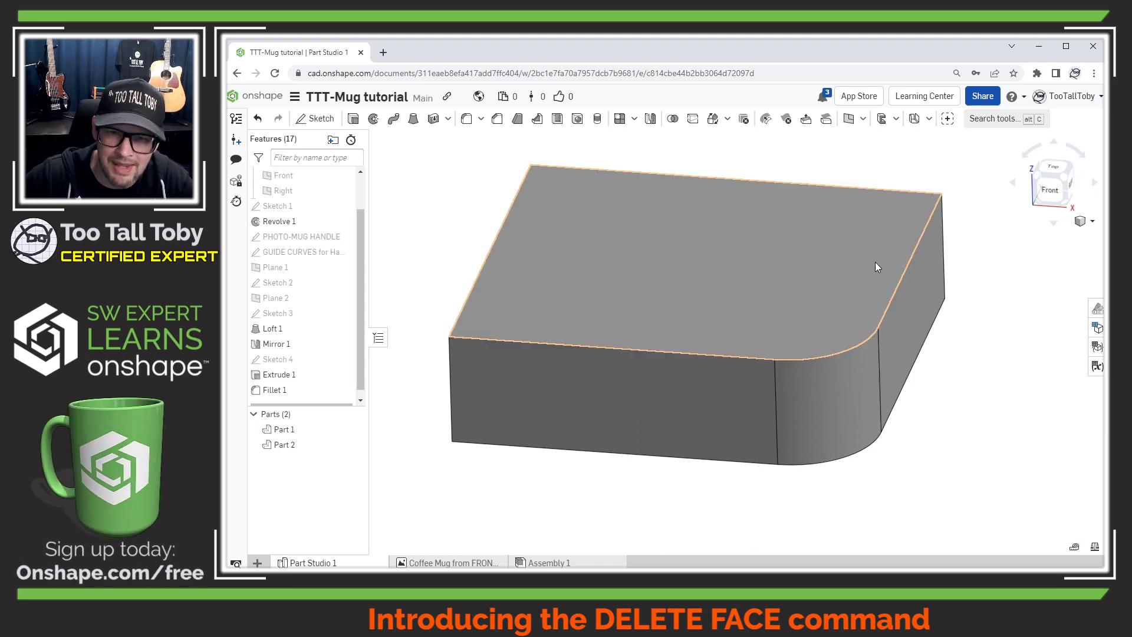
- Examine the block's rounded corner face and mark how its two adjacent side faces would extend to meet
{"action": "left_click", "coordinate": [921, 298]}
{"action": "left_click", "coordinate": [713, 396]}
{"action": "left_click", "coordinate": [824, 401]}
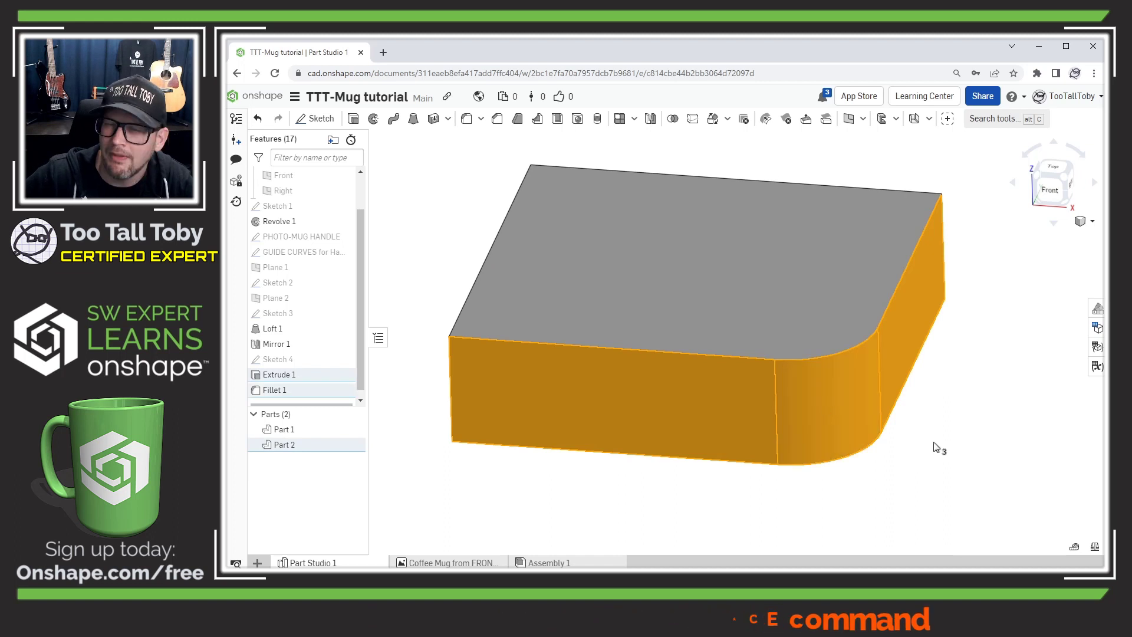
{"action": "left_click", "coordinate": [949, 459]}
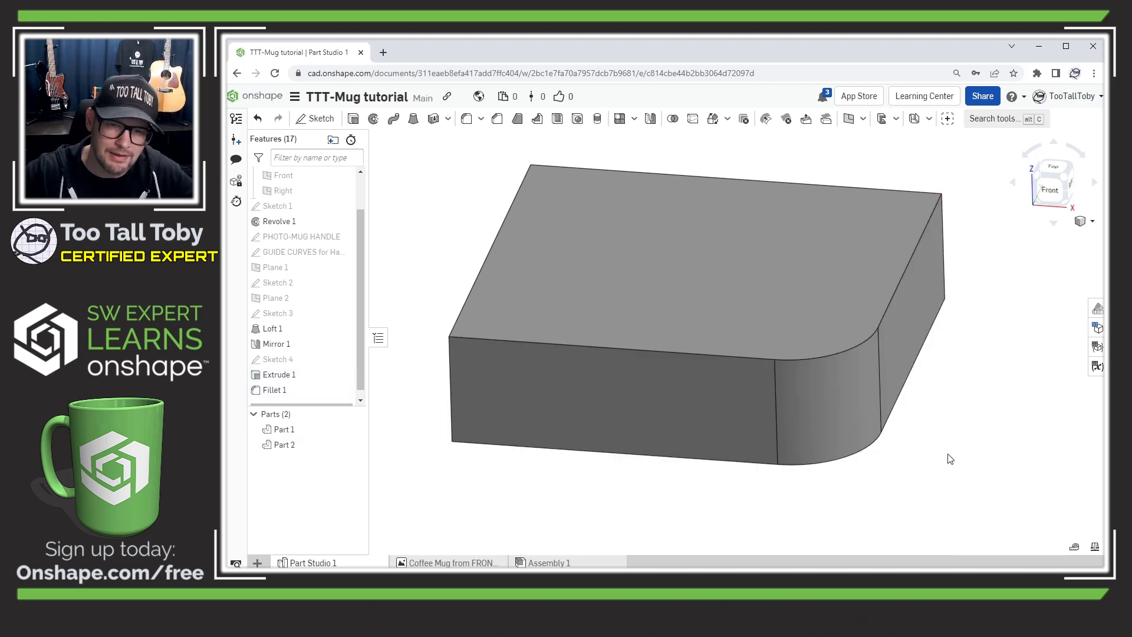
{"action": "scroll", "coordinate": [950, 459], "scroll_direction": "up", "scroll_amount": 2}
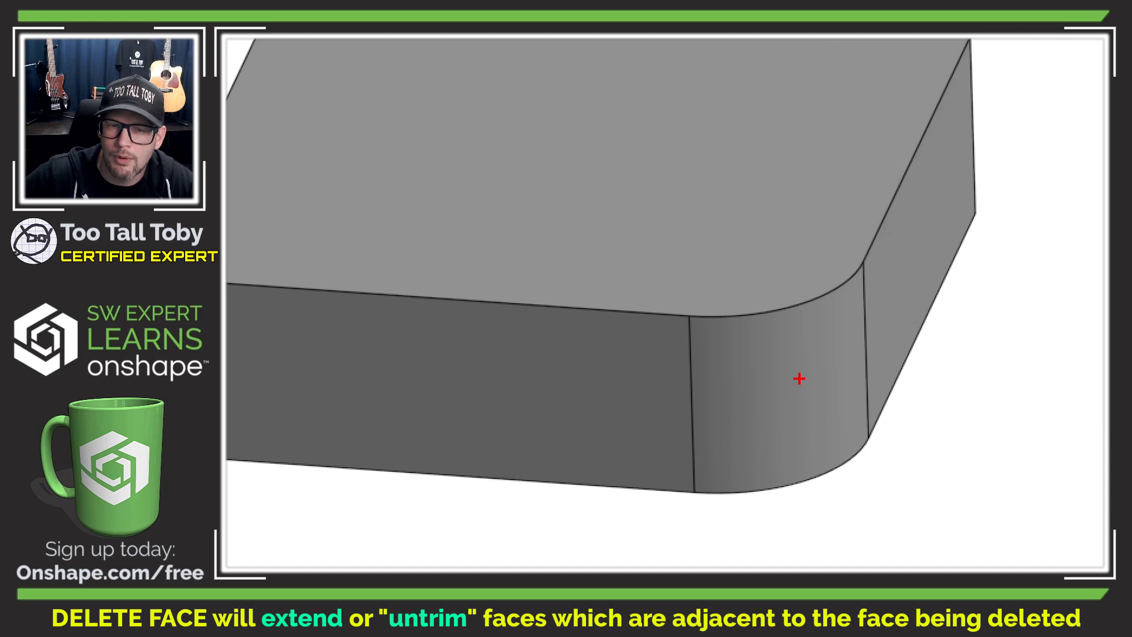
{"action": "left_click_drag", "start_coordinate": [745, 362], "coordinate": [883, 462]}
{"action": "left_click_drag", "start_coordinate": [821, 361], "coordinate": [772, 446]}
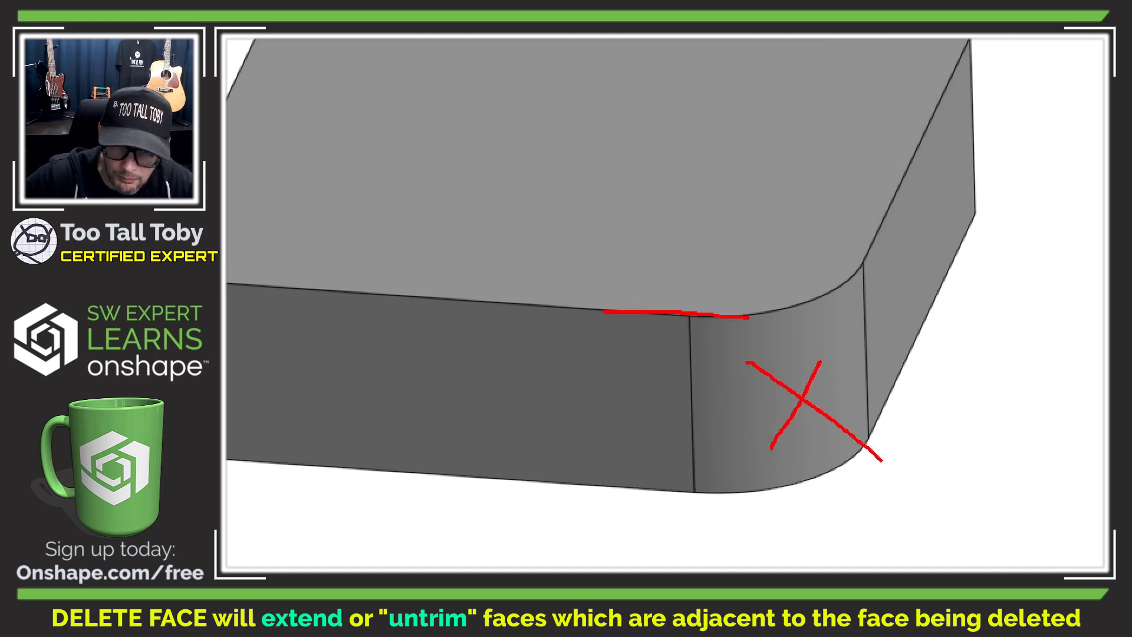
{"action": "left_click_drag", "start_coordinate": [812, 318], "coordinate": [984, 326]}
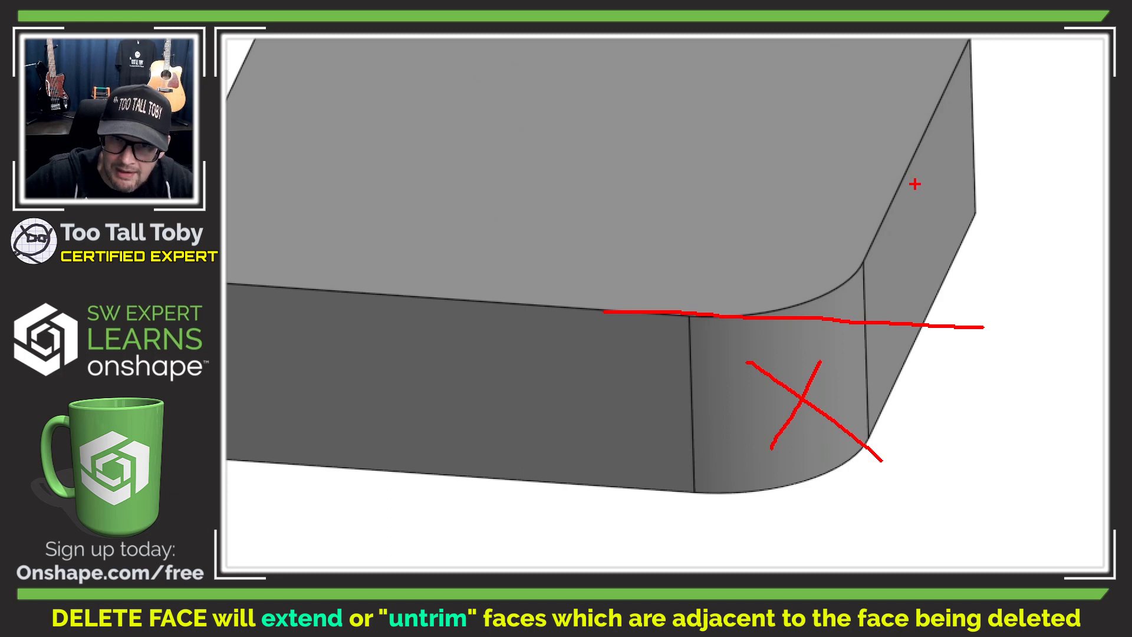
{"action": "left_click_drag", "start_coordinate": [833, 281], "coordinate": [750, 416]}
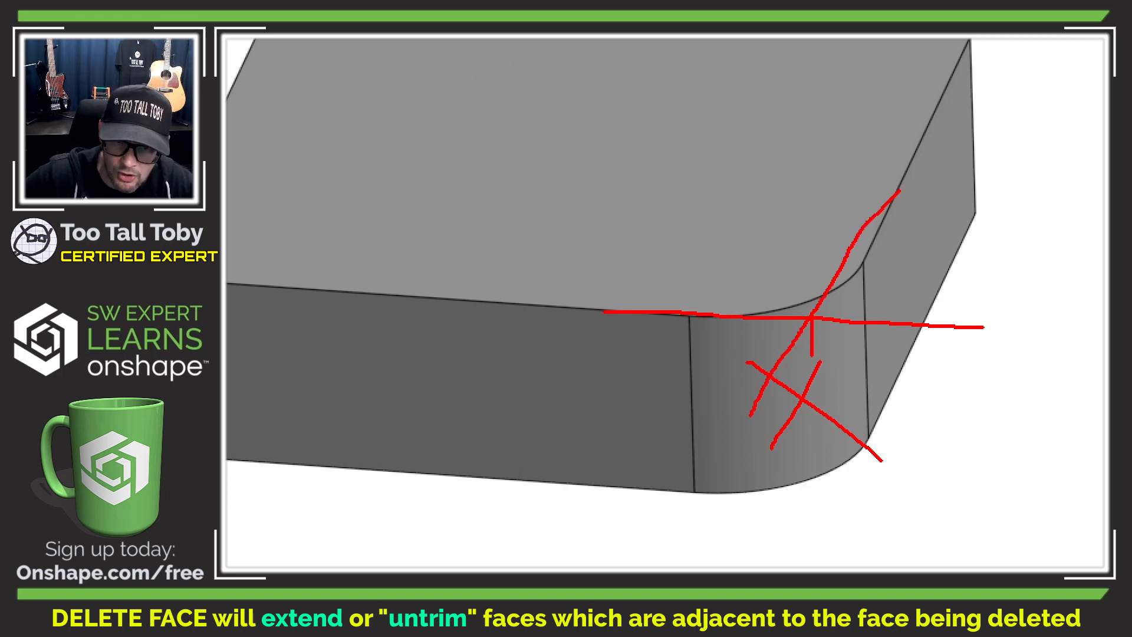
{"action": "left_click_drag", "start_coordinate": [812, 356], "coordinate": [818, 464]}
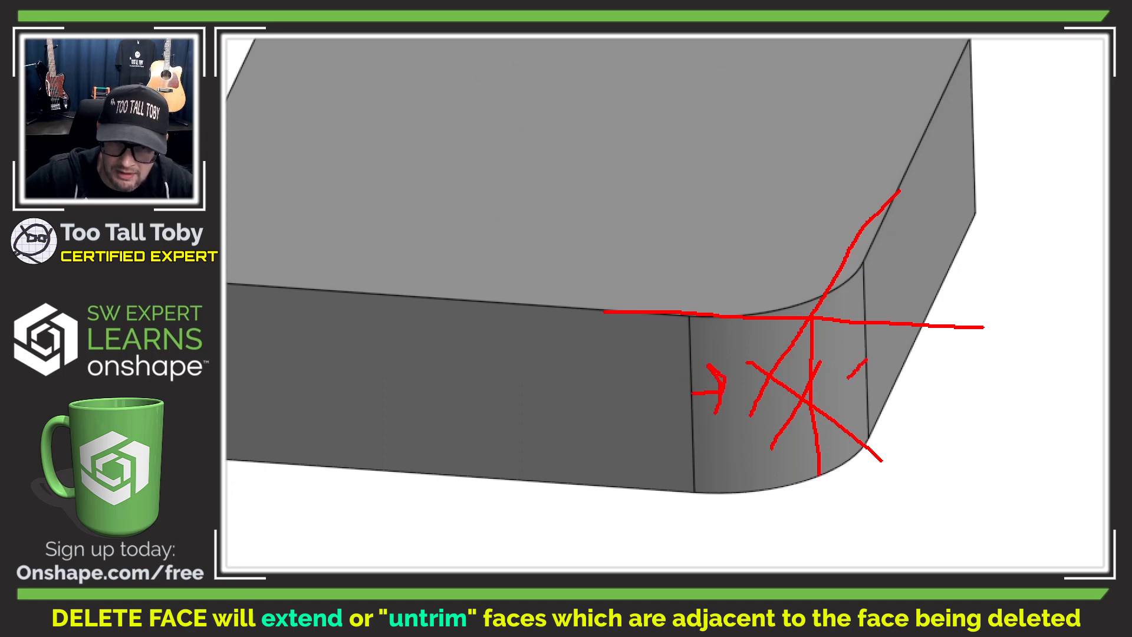
{"action": "mouse_move", "coordinate": [808, 313]}
{"action": "left_mouse_down"}
{"action": "mouse_move", "coordinate": [812, 464]}
{"action": "mouse_move", "coordinate": [818, 349]}
{"action": "left_mouse_up"}
{"action": "key", "text": "Escape"}
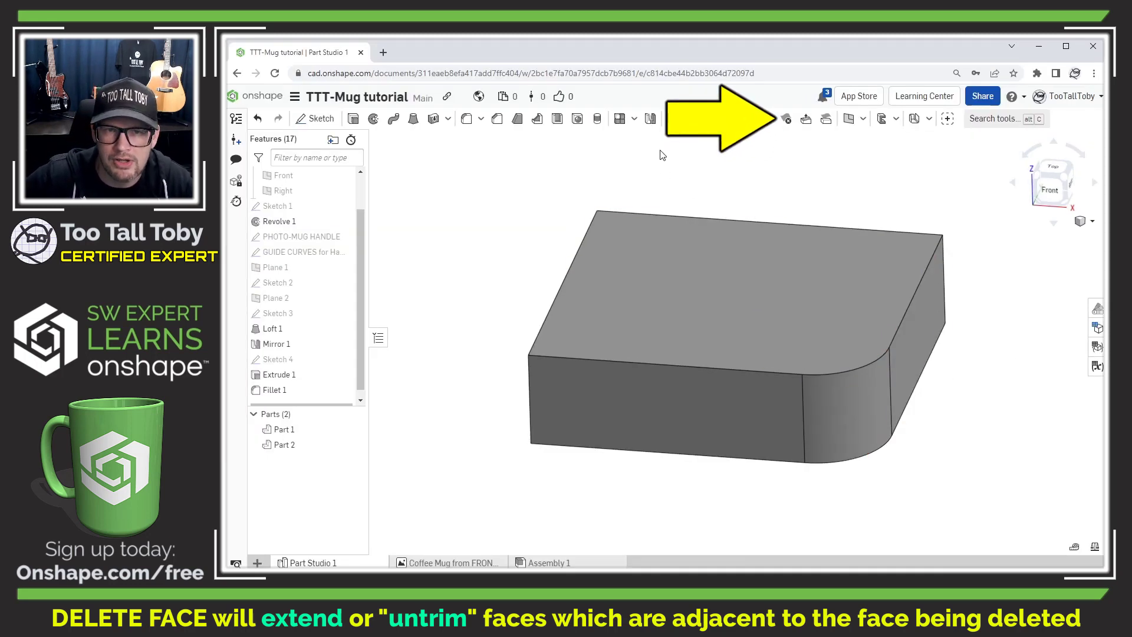
- Delete the block's rounded corner face using Delete face with Heal and Delete fillet faces enabled
{"action": "left_click", "coordinate": [788, 121]}
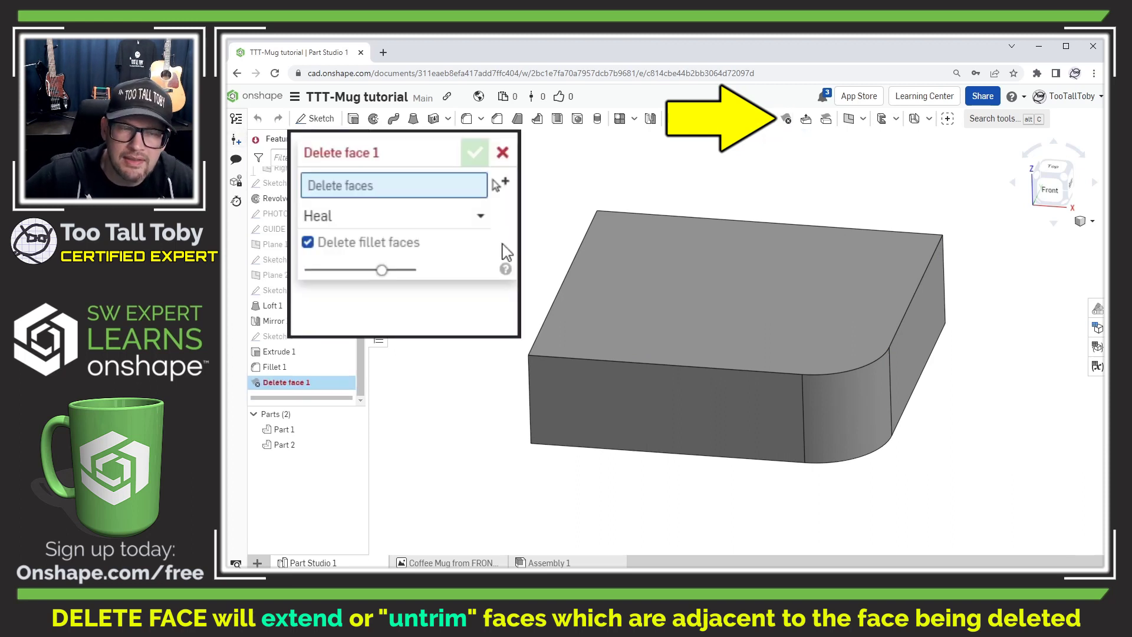
{"action": "left_click", "coordinate": [480, 217]}
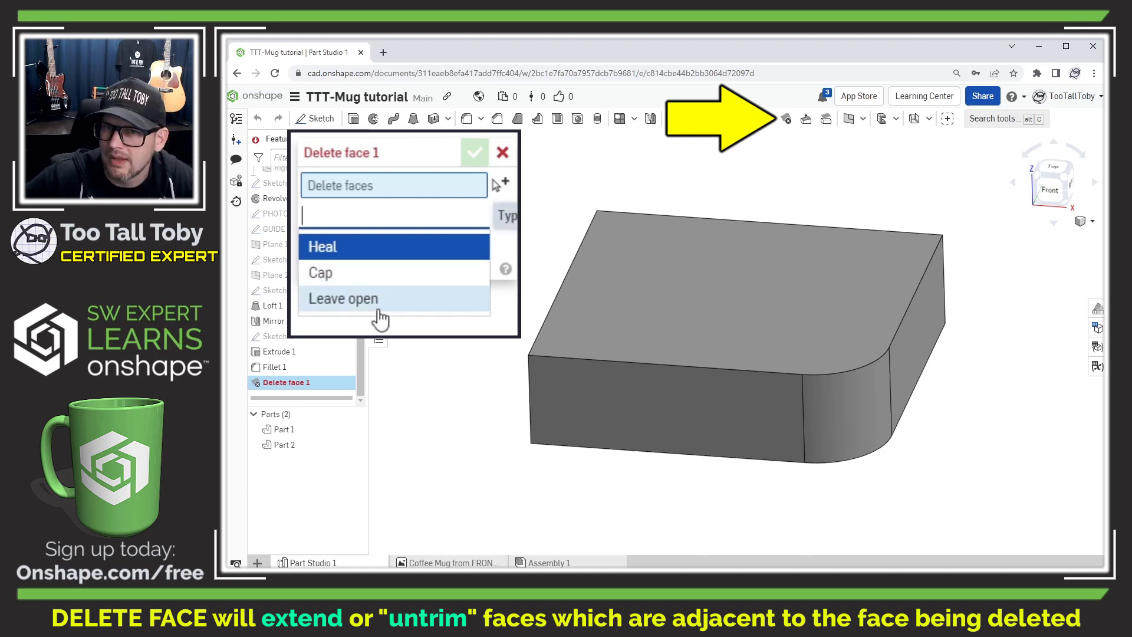
{"action": "left_click", "coordinate": [342, 252]}
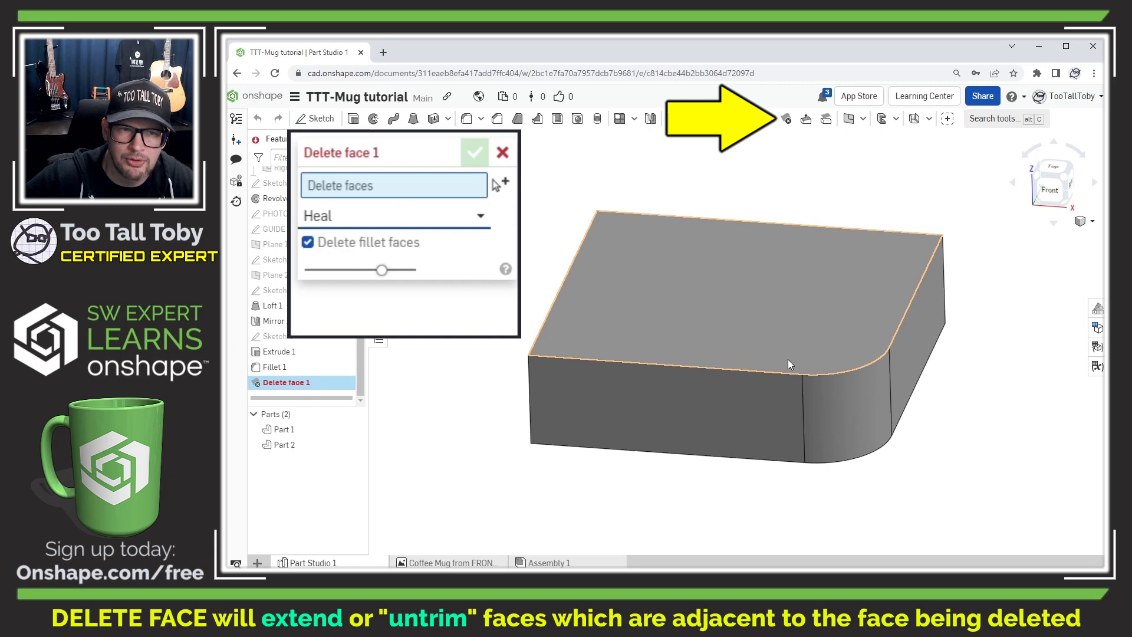
{"action": "left_click", "coordinate": [838, 395]}
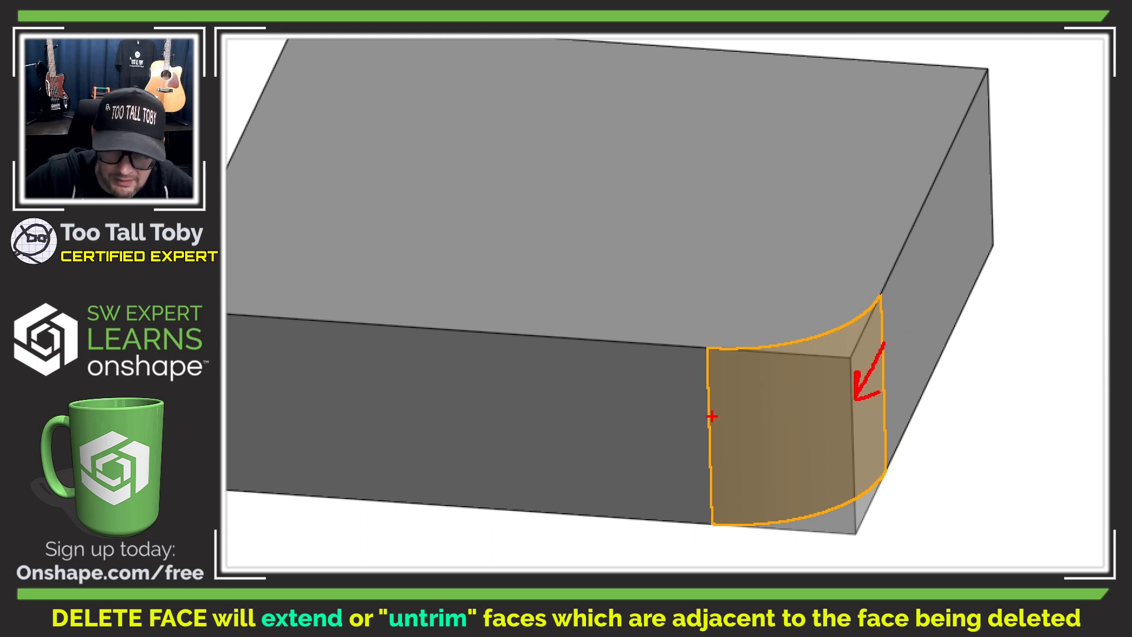
{"action": "mouse_move", "coordinate": [711, 417]}
{"action": "left_mouse_down"}
{"action": "mouse_move", "coordinate": [856, 415]}
{"action": "mouse_move", "coordinate": [842, 412]}
{"action": "mouse_move", "coordinate": [847, 429]}
{"action": "mouse_move", "coordinate": [857, 415]}
{"action": "mouse_move", "coordinate": [858, 526]}
{"action": "left_mouse_up"}
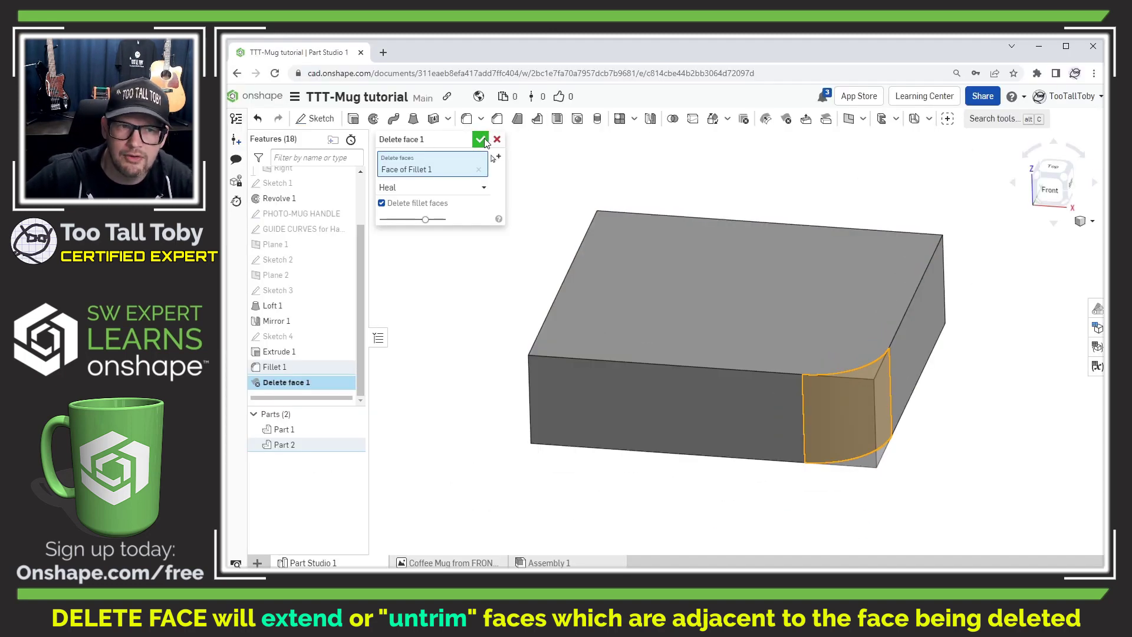
{"action": "left_click", "coordinate": [480, 140]}
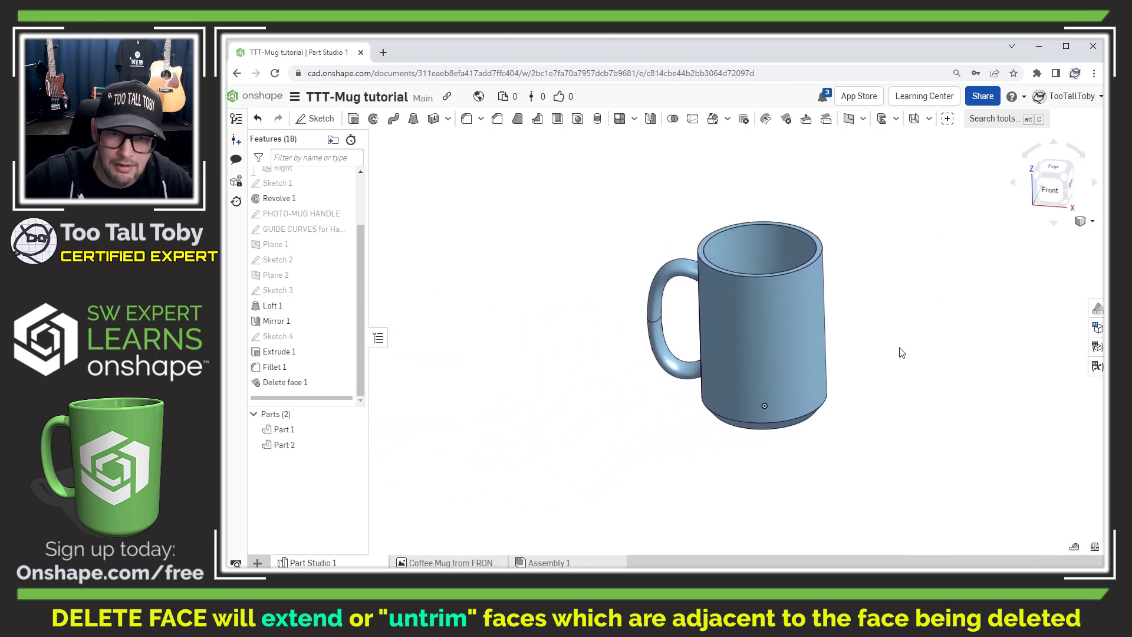
- Delete both loft faces of the upper handle end protruding inside the mug, using Delete face with Heal
{"action": "scroll", "coordinate": [710, 309], "scroll_direction": "up", "scroll_amount": 4}
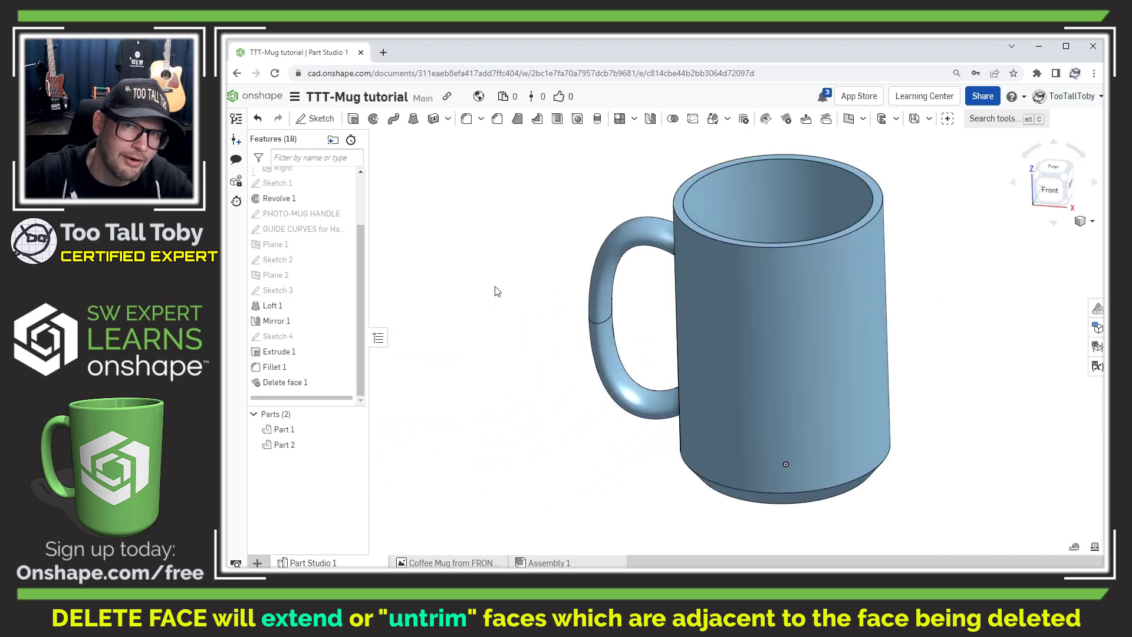
{"action": "right_click_drag", "start_coordinate": [923, 389], "coordinate": [728, 346]}
{"action": "scroll", "coordinate": [751, 280], "scroll_direction": "up", "scroll_amount": 3}
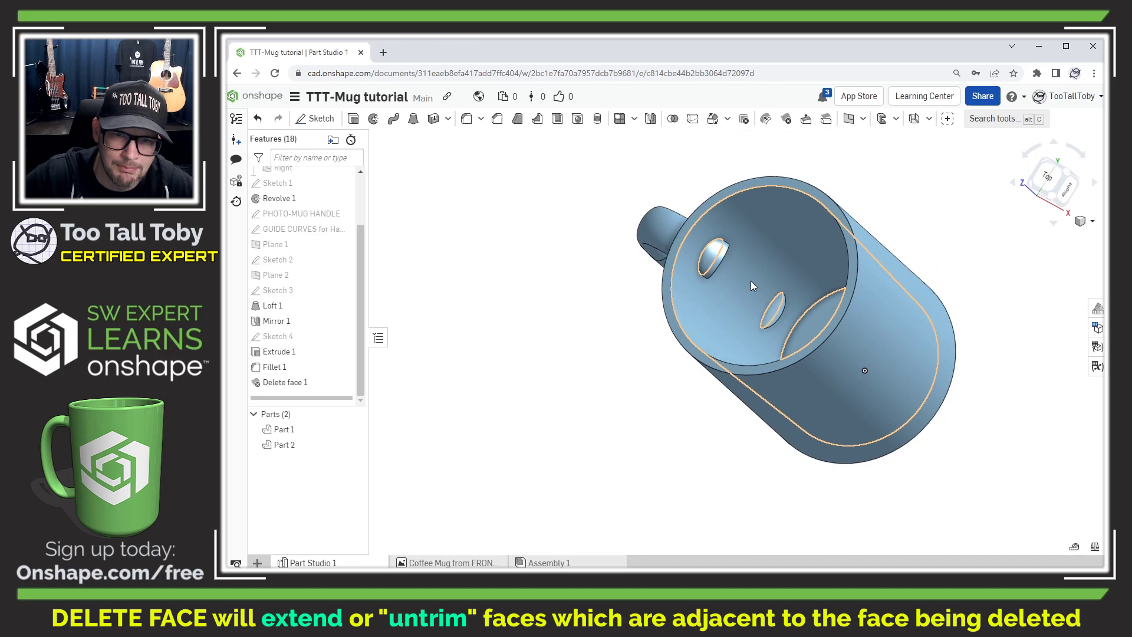
{"action": "left_click", "coordinate": [737, 253]}
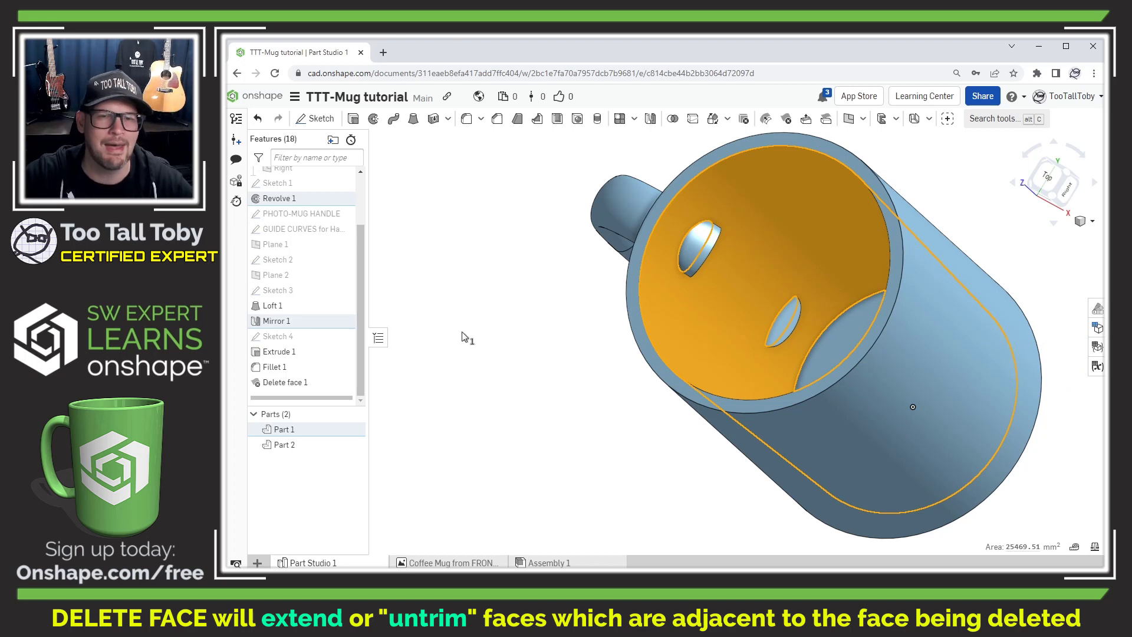
{"action": "left_click", "coordinate": [595, 158]}
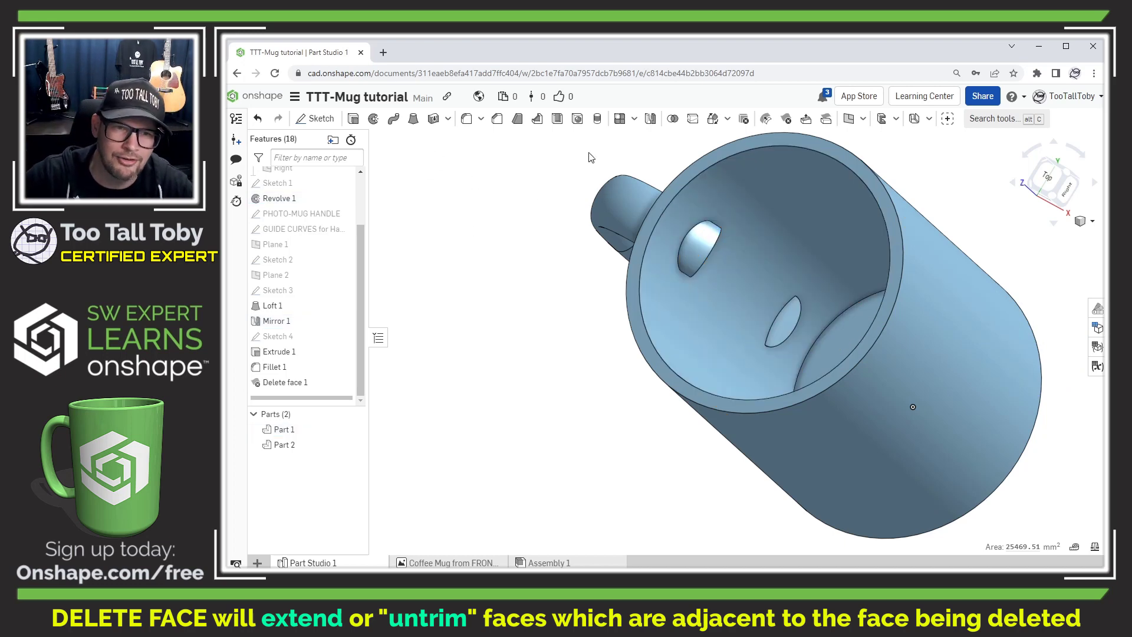
{"action": "left_click", "coordinate": [786, 119]}
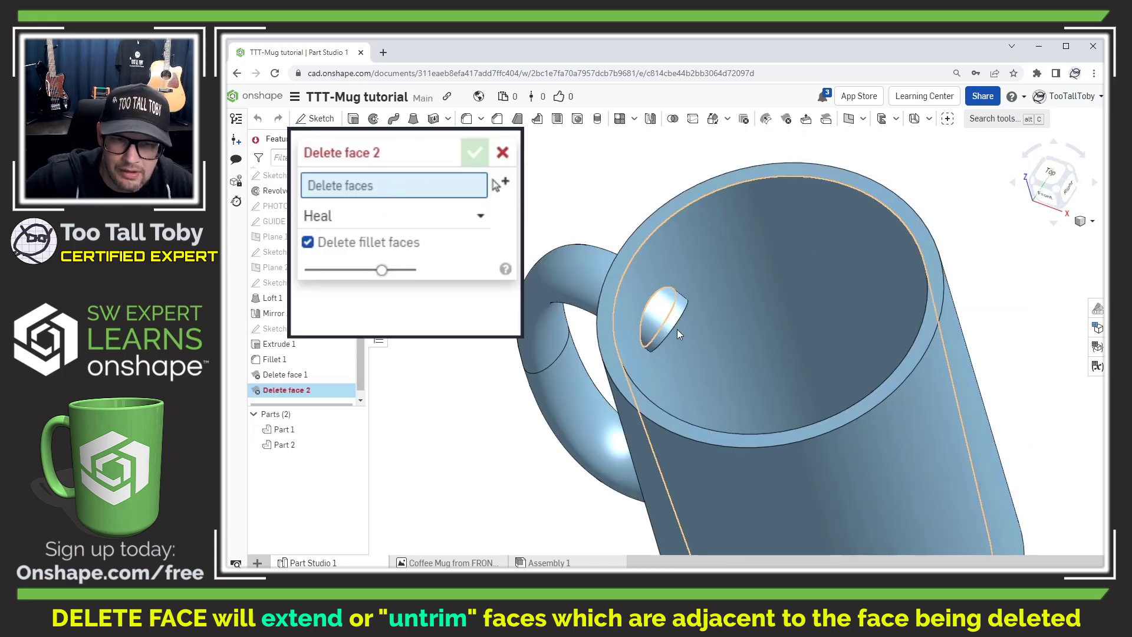
{"action": "left_click", "coordinate": [660, 321]}
{"action": "right_click_drag", "start_coordinate": [659, 321], "coordinate": [667, 362]}
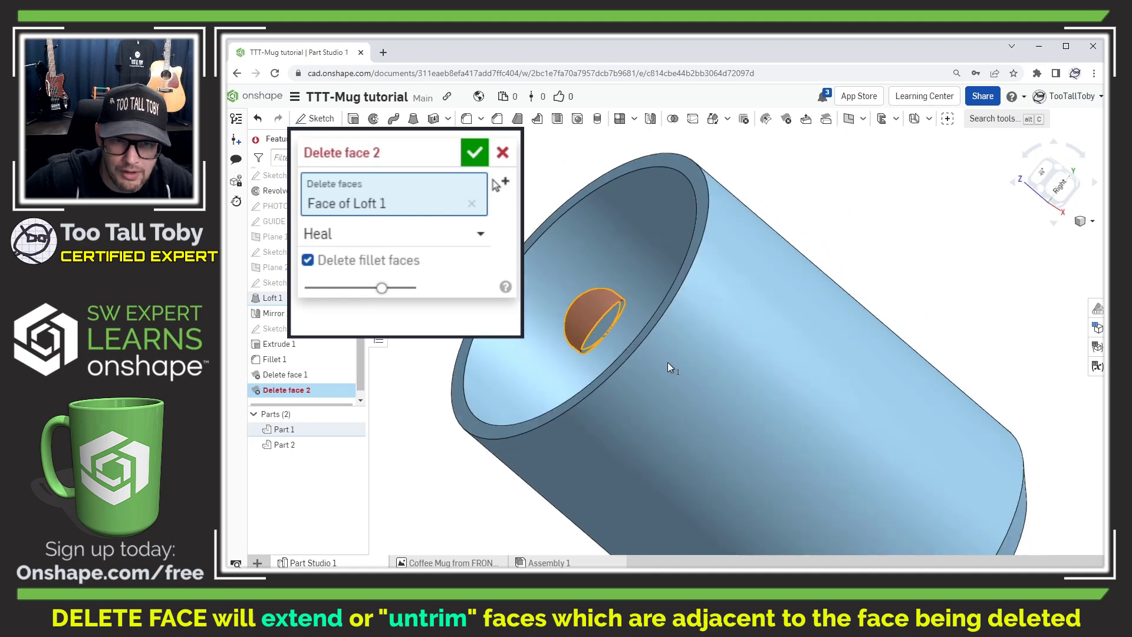
{"action": "left_click", "coordinate": [602, 328]}
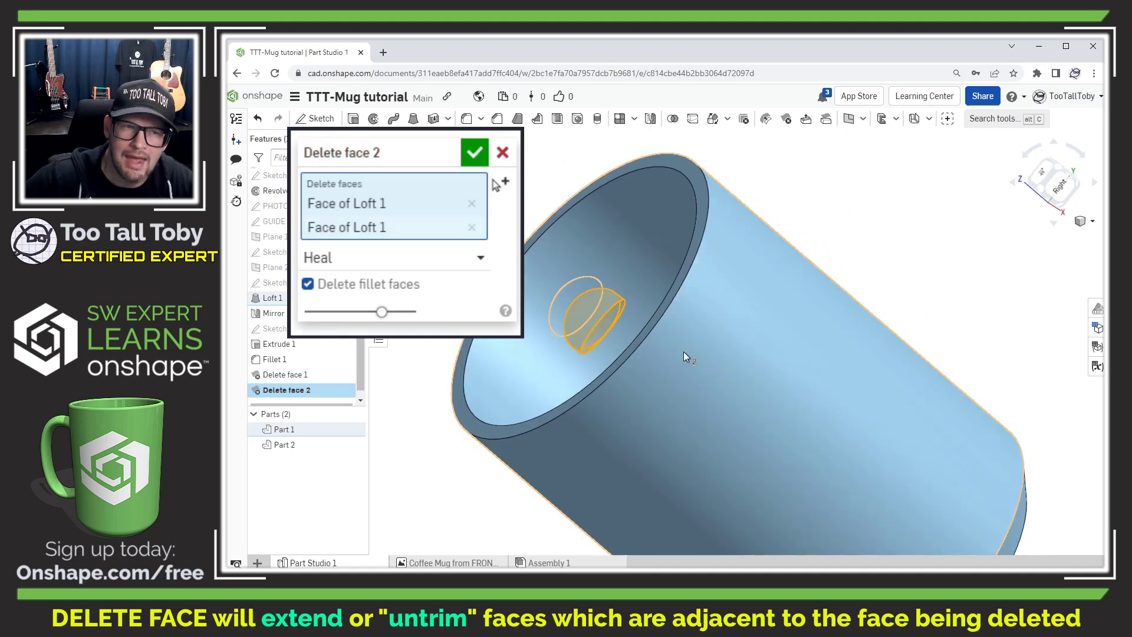
{"action": "mouse_move", "coordinate": [612, 365]}
{"action": "right_mouse_down"}
{"action": "mouse_move", "coordinate": [631, 360]}
{"action": "mouse_move", "coordinate": [625, 380]}
{"action": "mouse_move", "coordinate": [611, 345]}
{"action": "right_mouse_up"}
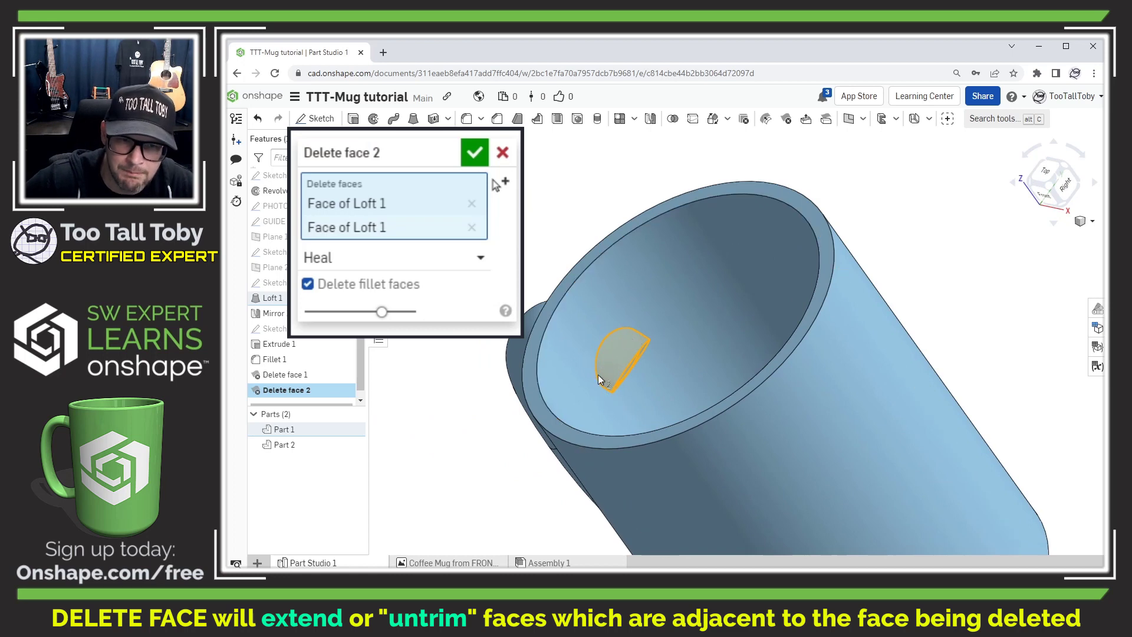
{"action": "left_click", "coordinate": [481, 142]}
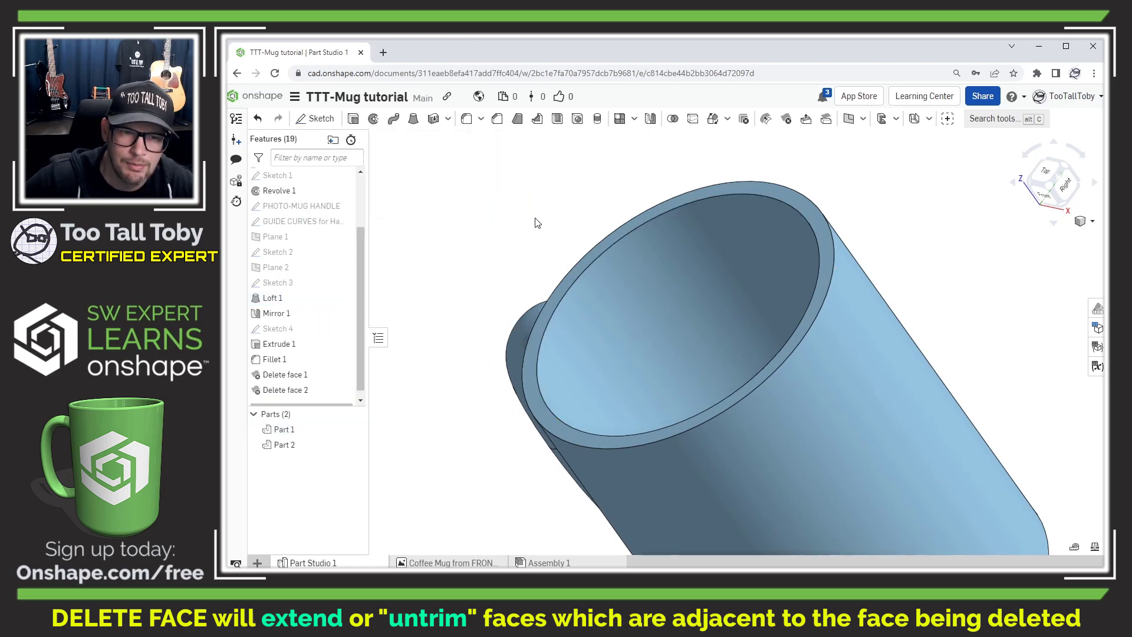
- Delete both mirrored faces of the lower handle end inside the mug with Heal, picking the hidden one through Select other
{"action": "mouse_move", "coordinate": [544, 243]}
{"action": "right_mouse_down"}
{"action": "mouse_move", "coordinate": [554, 267]}
{"action": "mouse_move", "coordinate": [542, 266]}
{"action": "mouse_move", "coordinate": [557, 261]}
{"action": "right_mouse_up"}
{"action": "scroll", "coordinate": [637, 445], "scroll_direction": "down", "scroll_amount": 6}
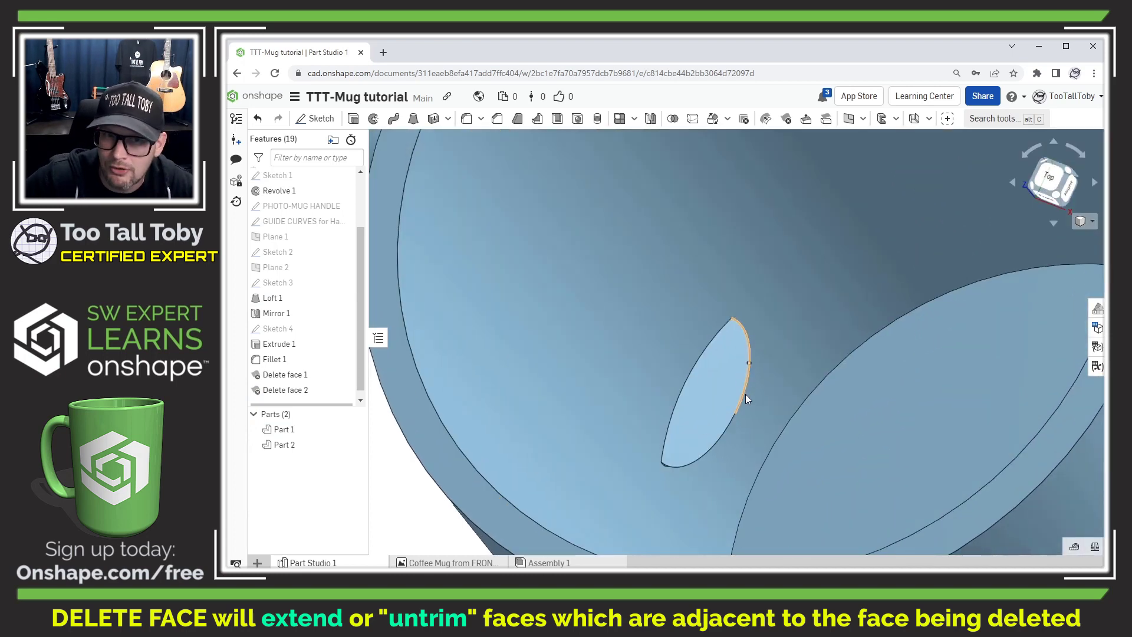
{"action": "left_click", "coordinate": [786, 120]}
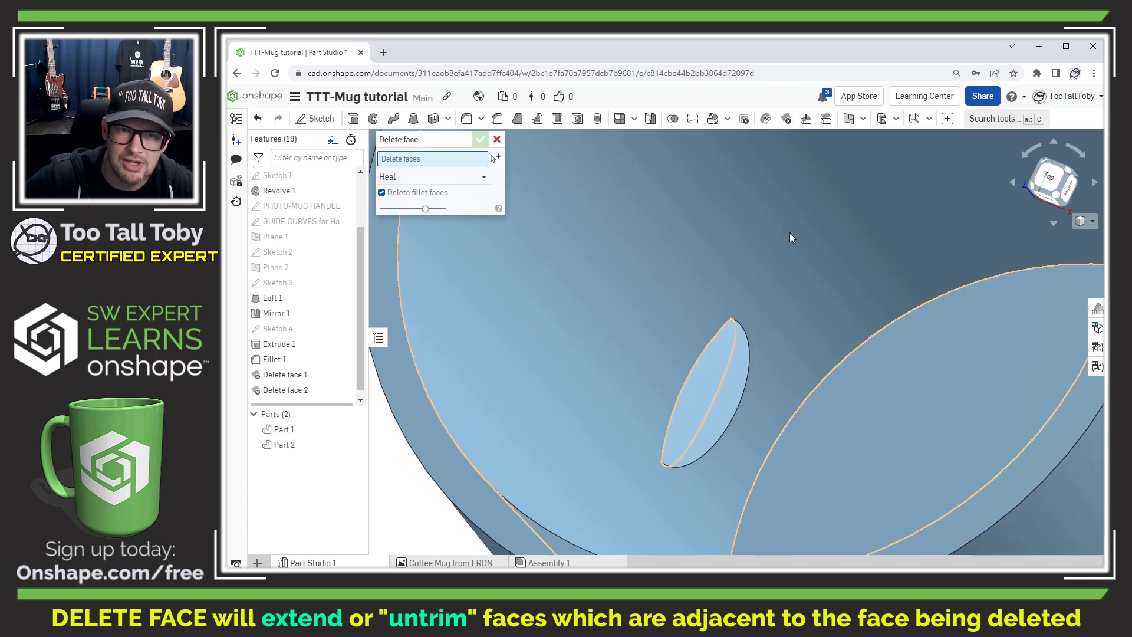
{"action": "right_click", "coordinate": [717, 412]}
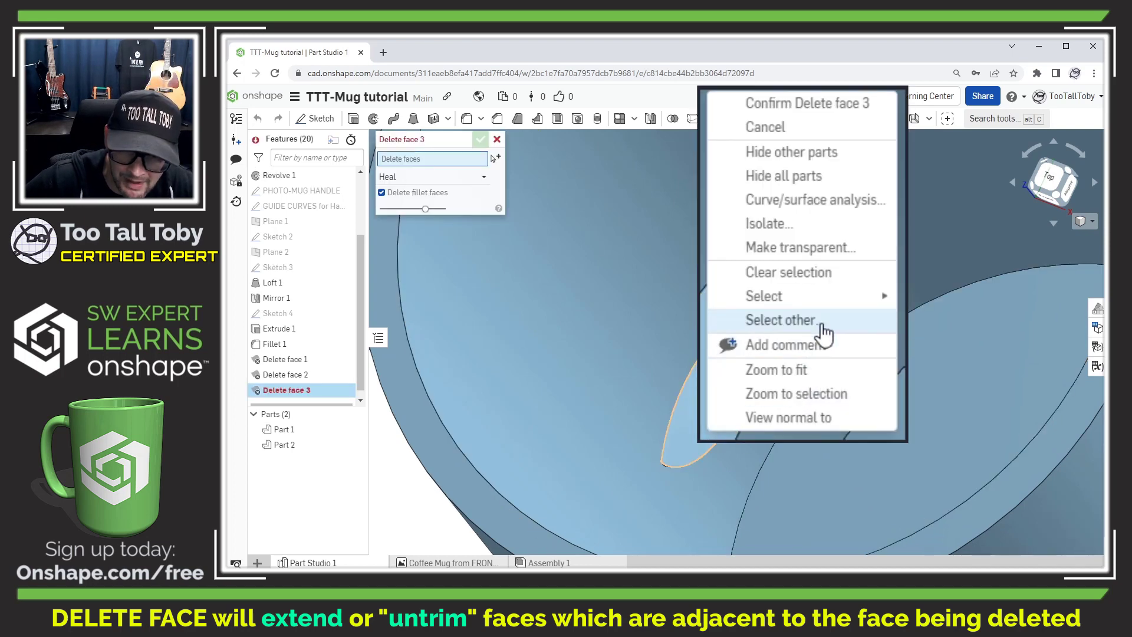
{"action": "left_click", "coordinate": [824, 333]}
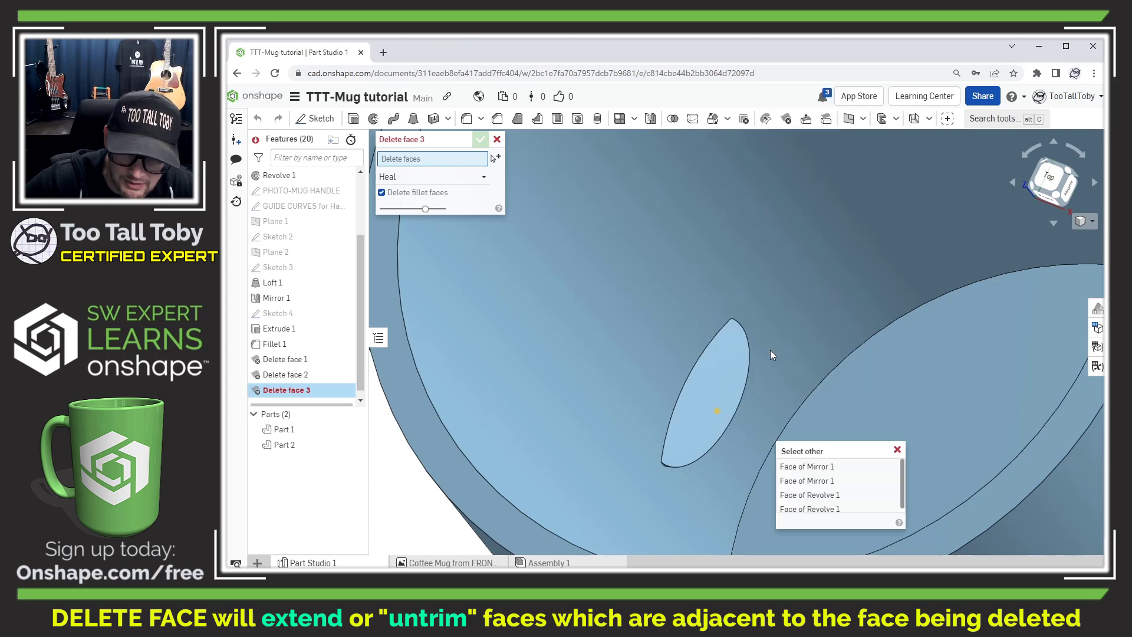
{"action": "left_click", "coordinate": [825, 480]}
{"action": "left_click", "coordinate": [720, 373]}
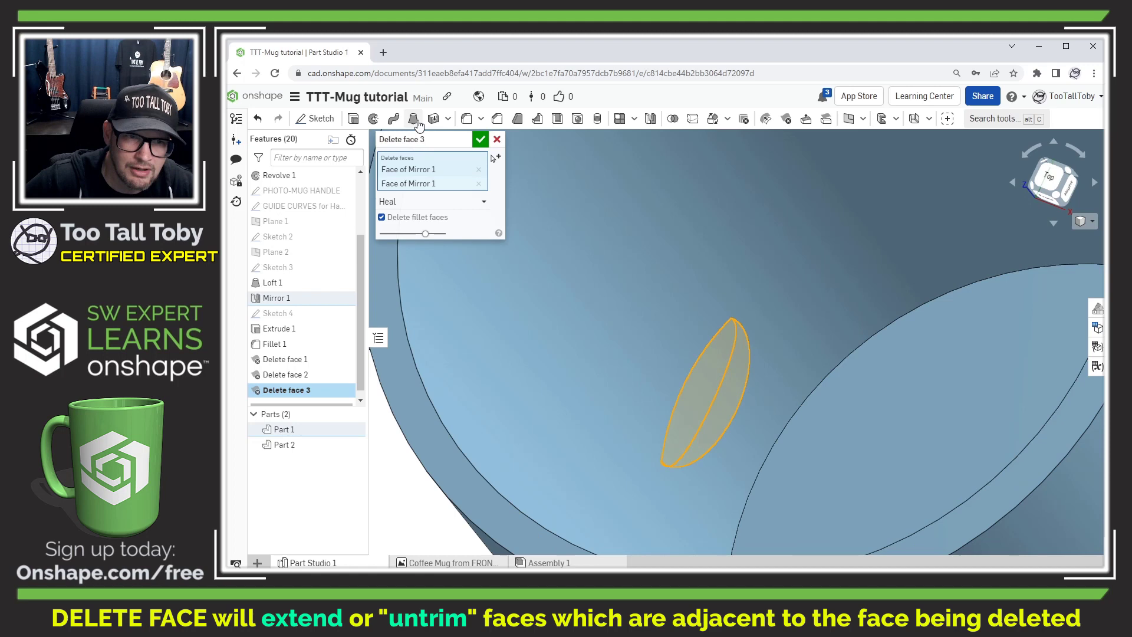
{"action": "left_click", "coordinate": [480, 140]}
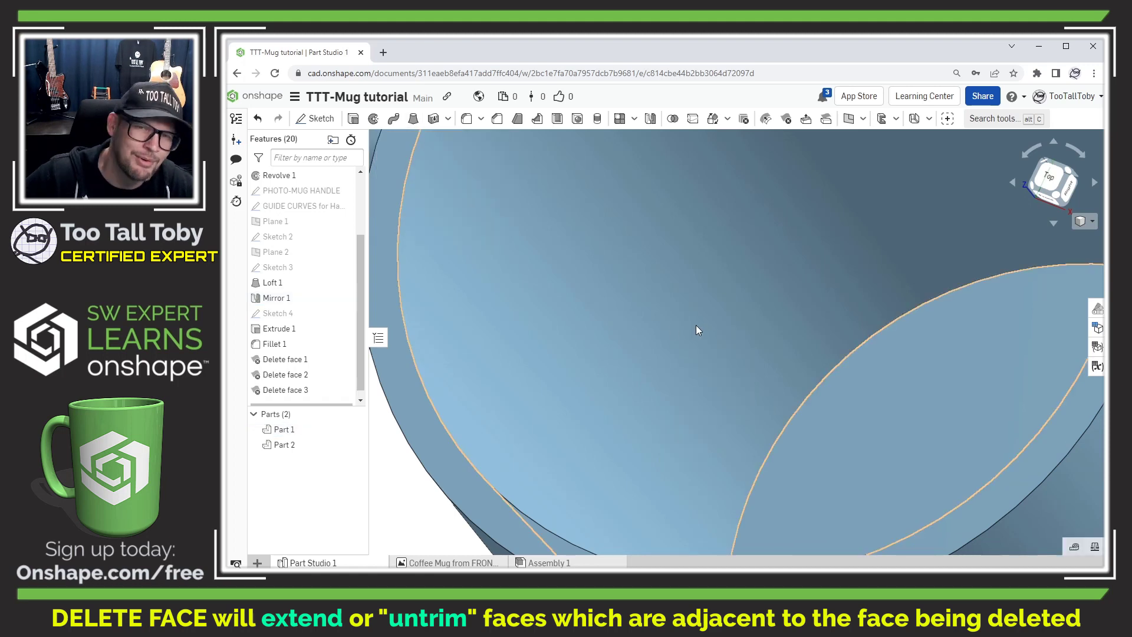
- Delete the upper and lower outer handle faces from the mug with Heal, and suppress that Delete face feature
{"action": "scroll", "coordinate": [831, 328], "scroll_direction": "down", "scroll_amount": 10}
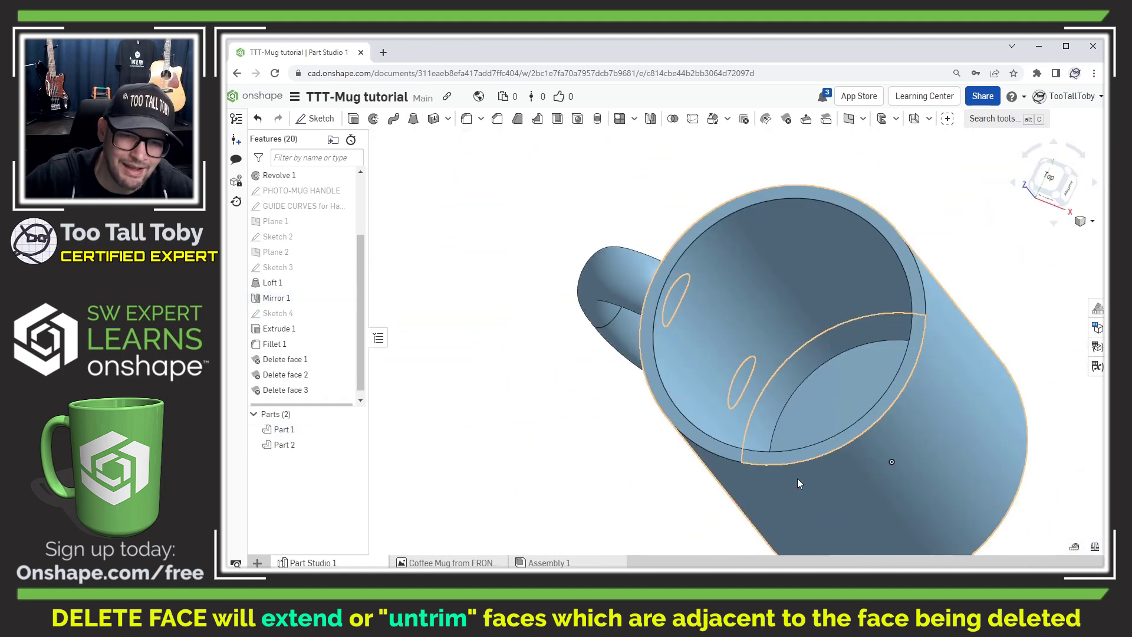
{"action": "key", "text": "shift+7"}
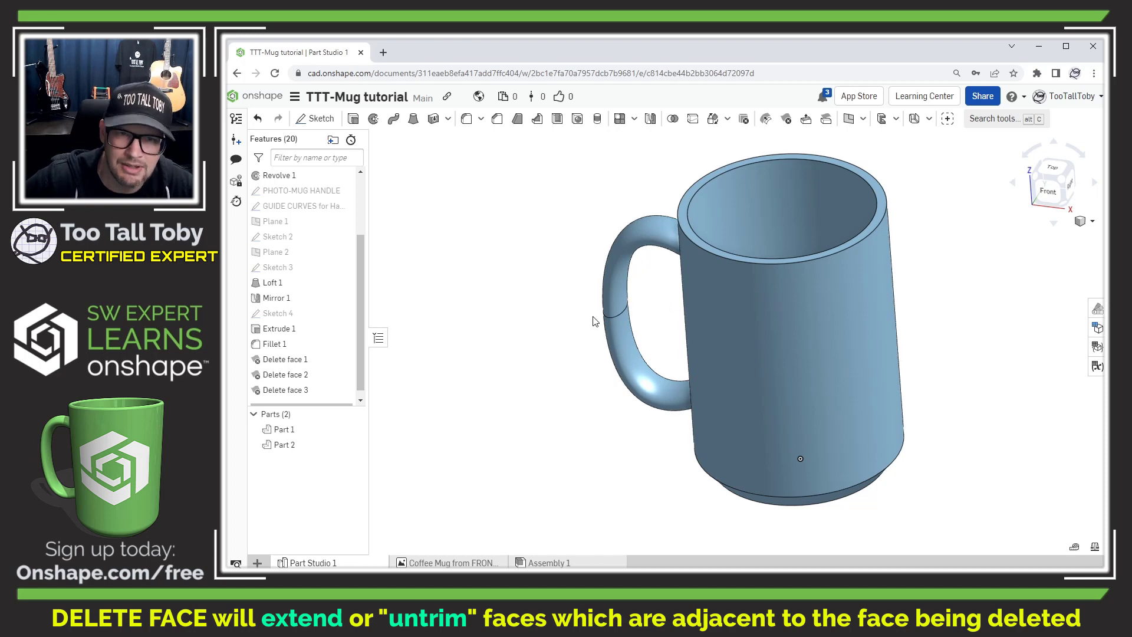
{"action": "right_click_drag", "start_coordinate": [541, 207], "coordinate": [579, 309]}
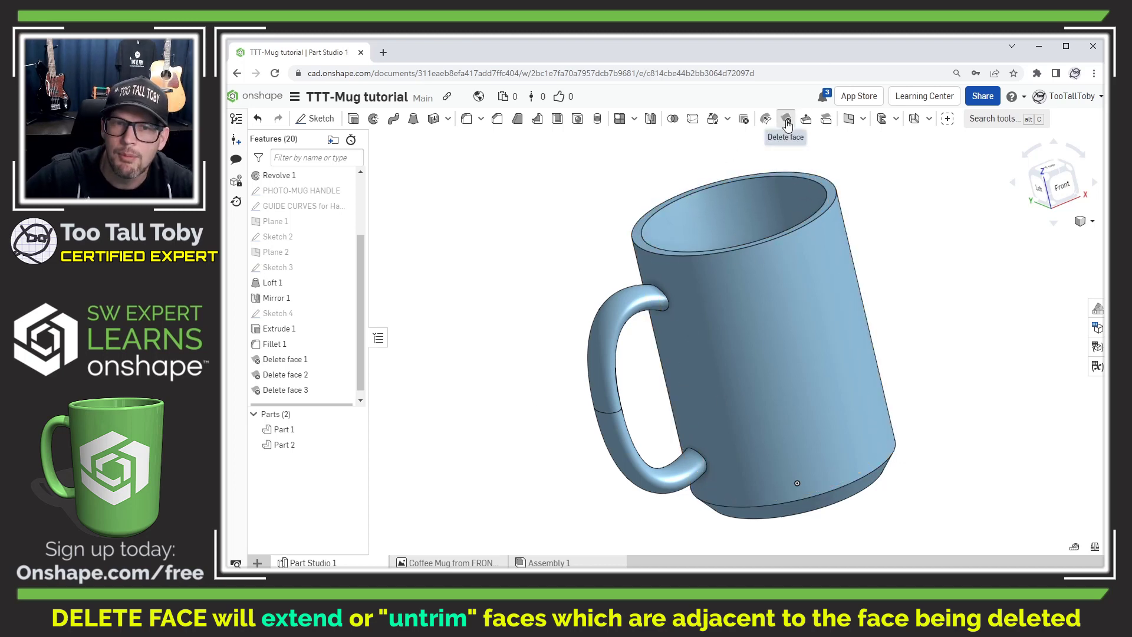
{"action": "left_click", "coordinate": [787, 120]}
{"action": "left_click", "coordinate": [607, 345]}
{"action": "left_click", "coordinate": [624, 452]}
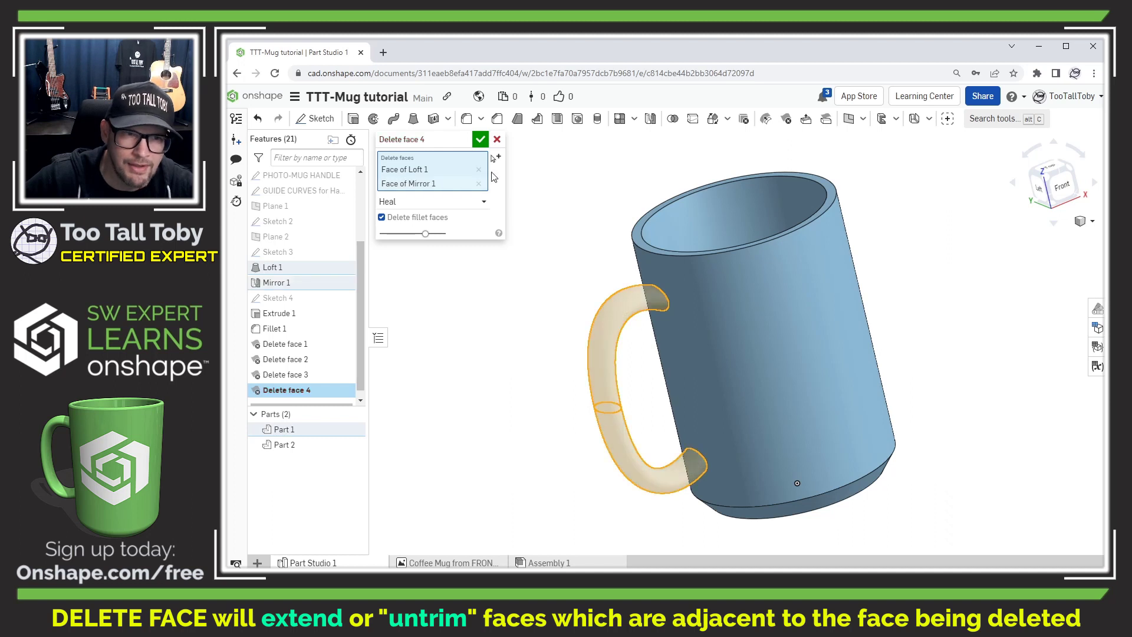
{"action": "left_click", "coordinate": [481, 139]}
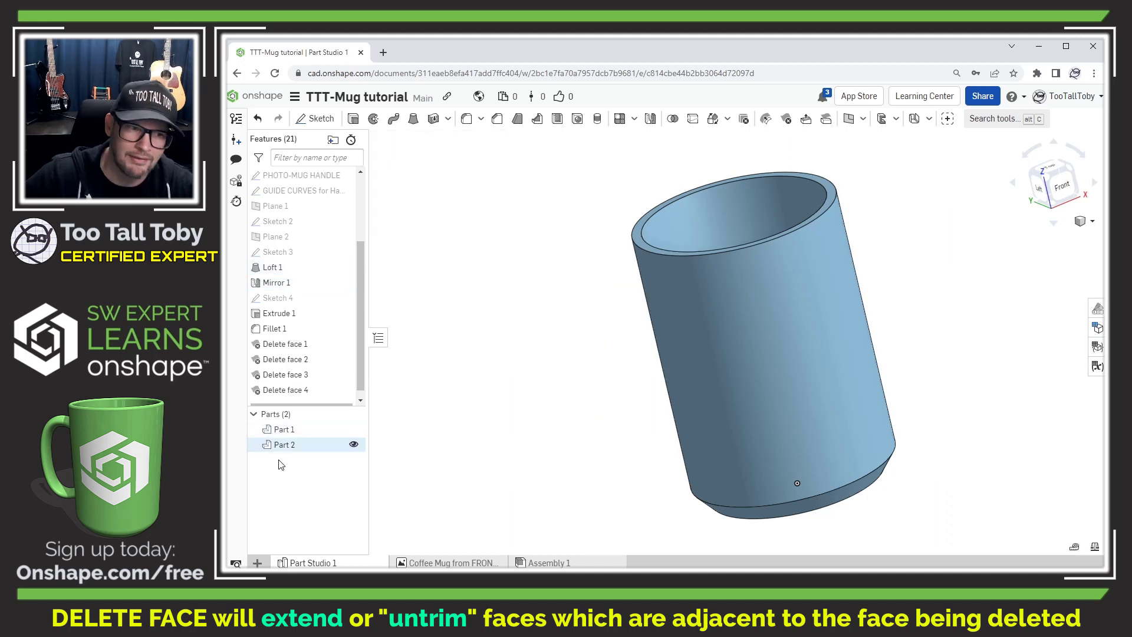
{"action": "right_click", "coordinate": [290, 393]}
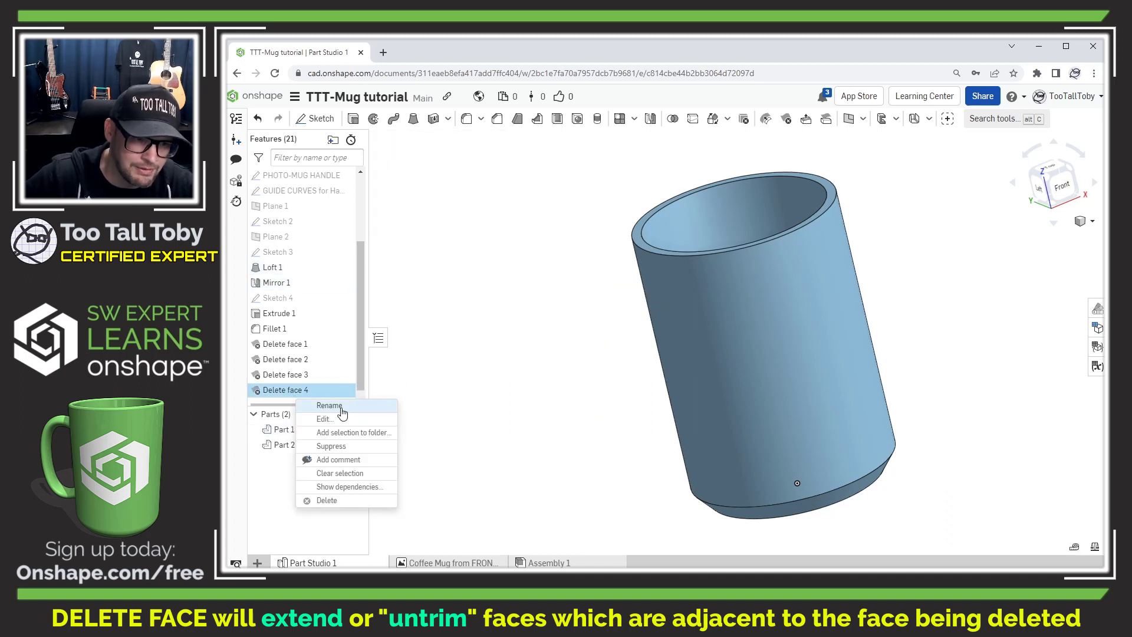
{"action": "left_click", "coordinate": [339, 447]}
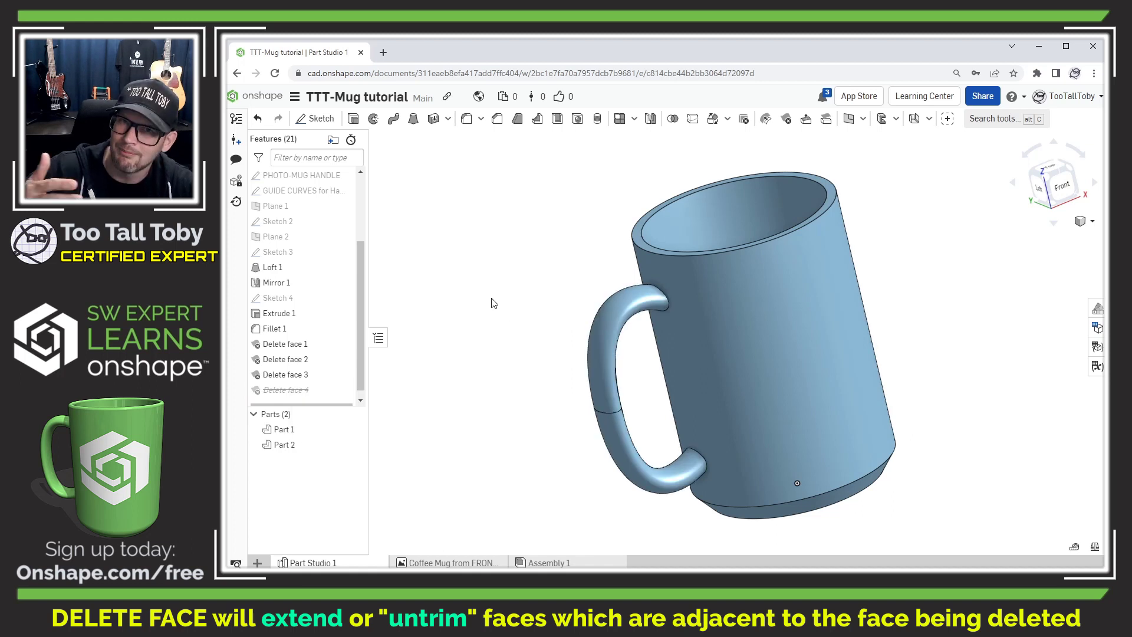